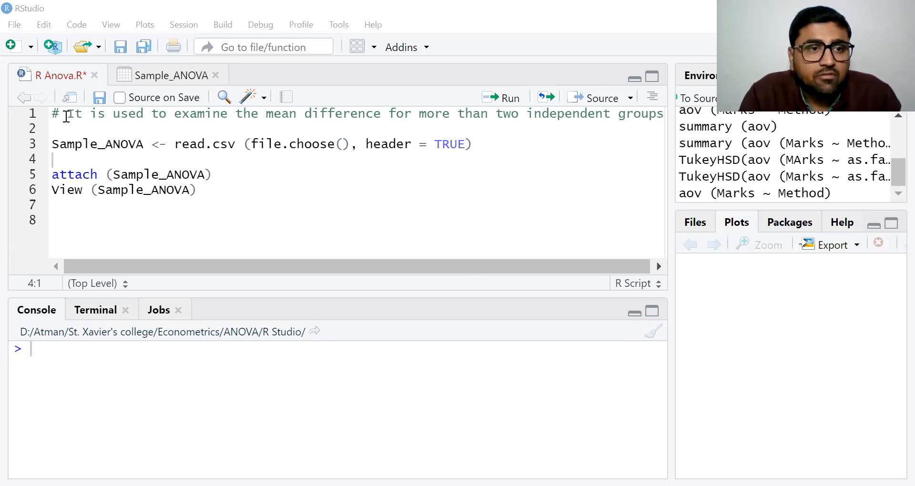
Review the script's purpose comment and read.csv line, and browse the Method and Marks columns of the Sample_ANOVA data.
{"action": "left_click_drag", "start_coordinate": [67, 114], "coordinate": [665, 115]}
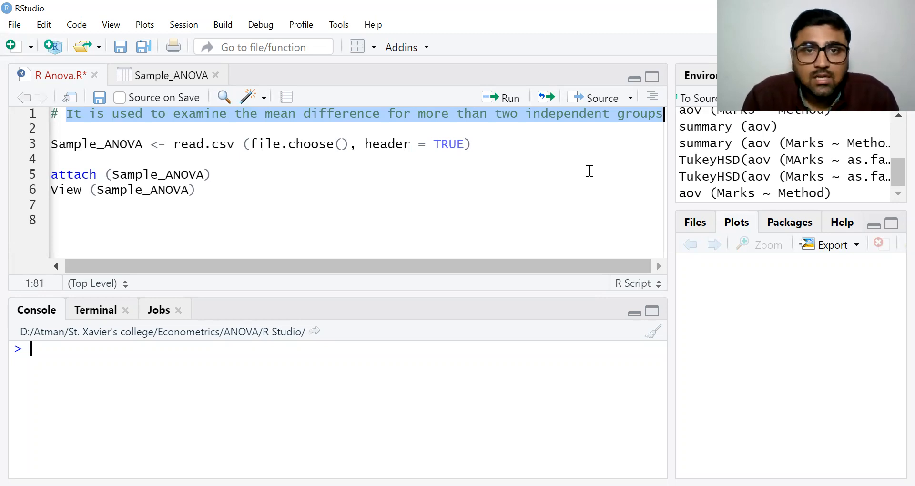
{"action": "left_click_drag", "start_coordinate": [54, 145], "coordinate": [496, 145]}
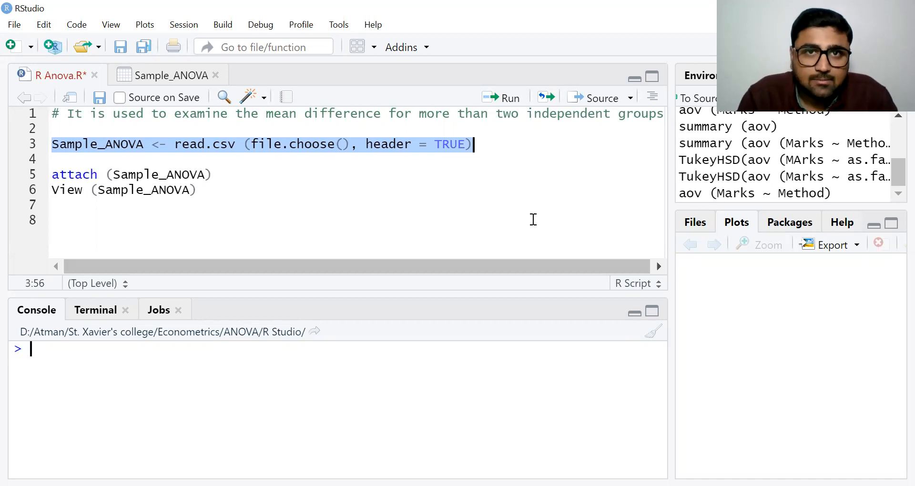
{"action": "left_click", "coordinate": [166, 78]}
{"action": "left_click_drag", "start_coordinate": [357, 296], "coordinate": [332, 438]}
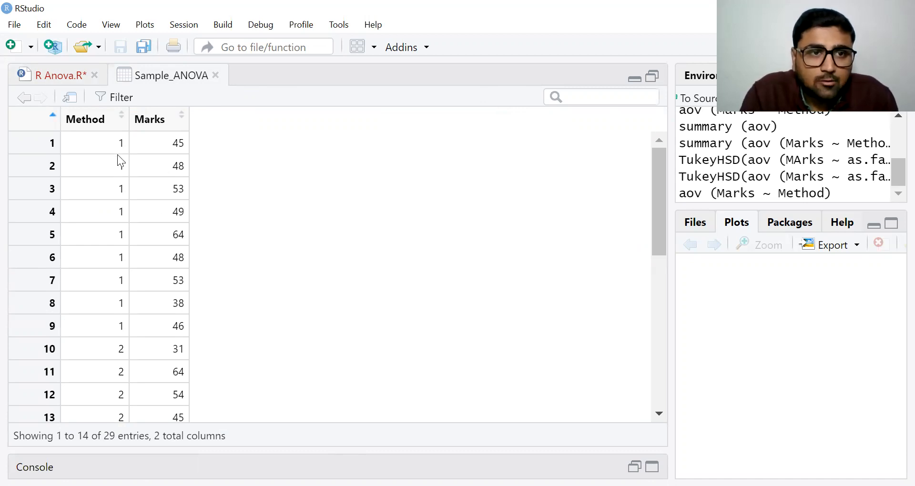
{"action": "scroll", "coordinate": [131, 321], "scroll_direction": "down", "scroll_amount": 1}
{"action": "scroll", "coordinate": [212, 325], "scroll_direction": "down", "scroll_amount": 5}
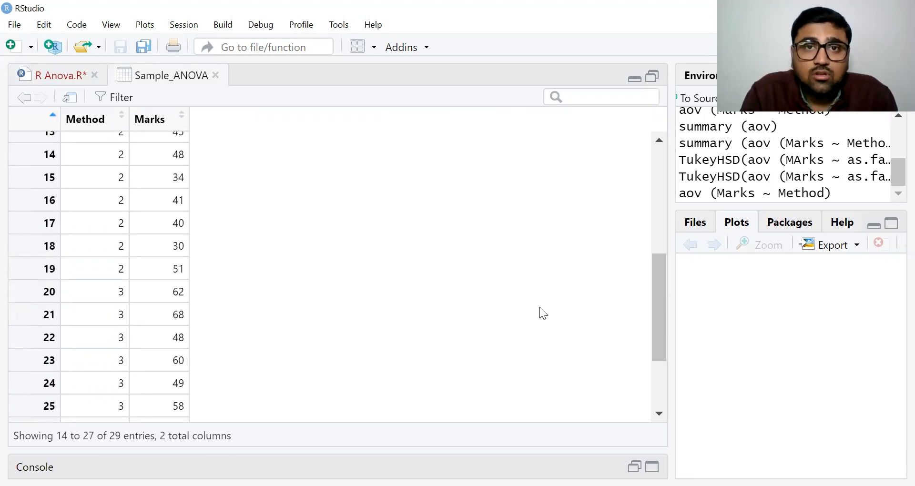
{"action": "scroll", "coordinate": [540, 307], "scroll_direction": "up", "scroll_amount": 5}
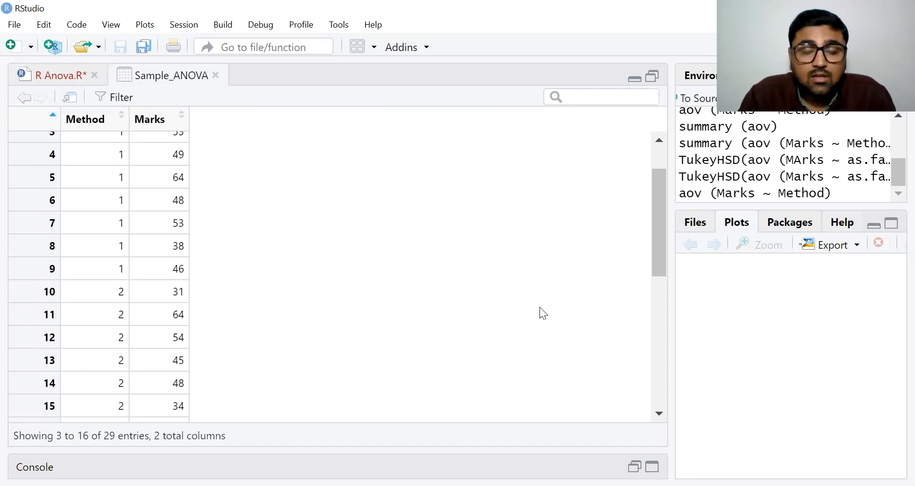
Add aov (Marks ~ Method) on line 8 of the R Anova.R script and run it.
{"action": "left_click", "coordinate": [54, 75]}
{"action": "left_click", "coordinate": [57, 205]}
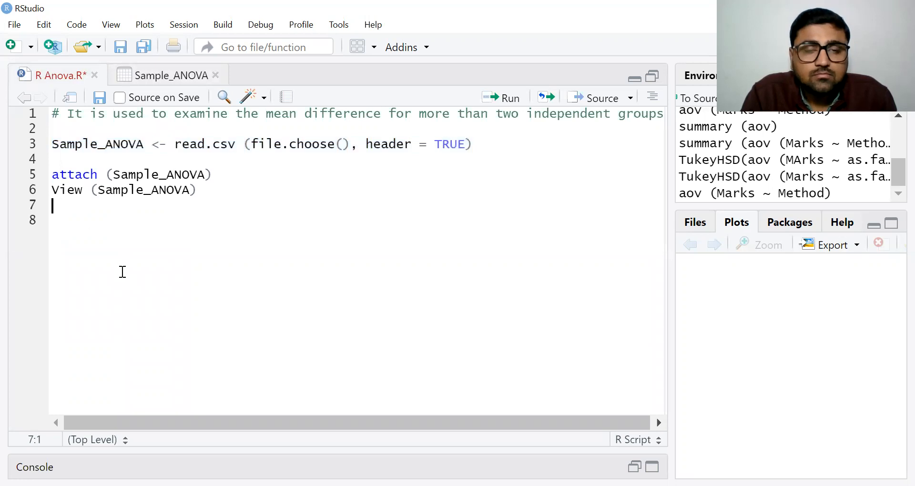
{"action": "left_click", "coordinate": [60, 222]}
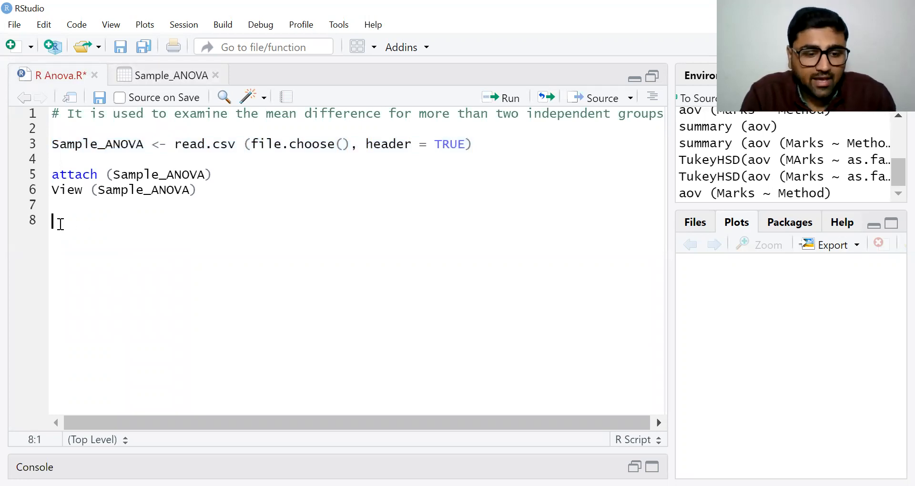
{"action": "type", "text": "apv ("}
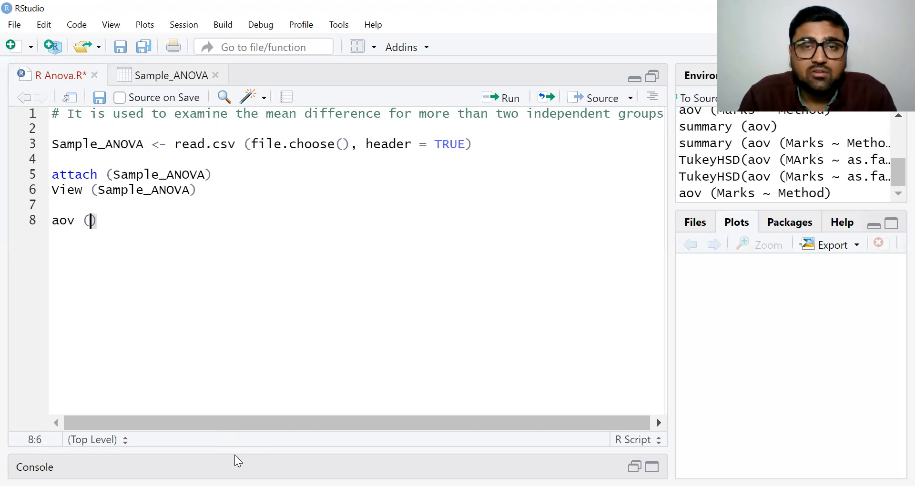
{"action": "type", "text": "Marks "}
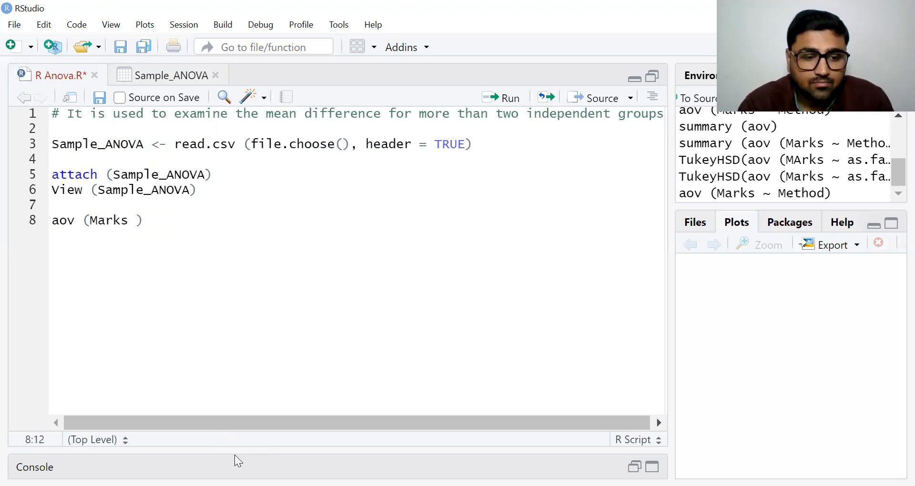
{"action": "type", "text": "~"}
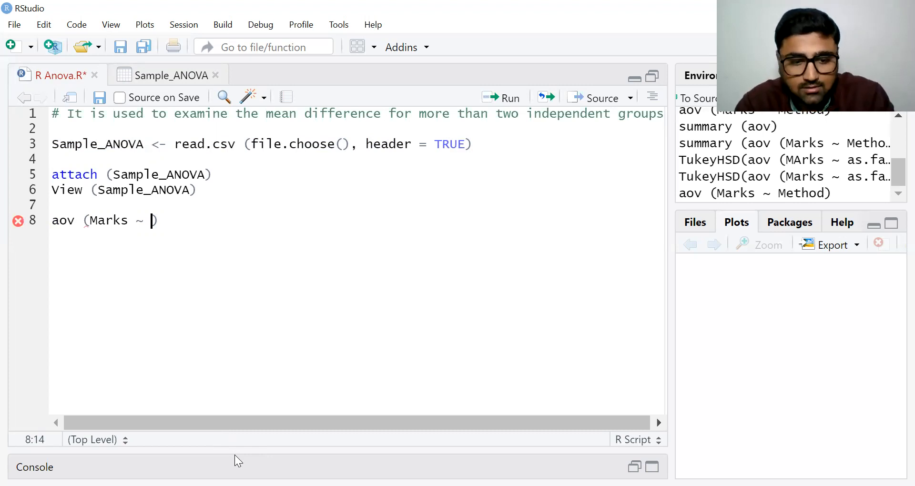
{"action": "type", "text": "Meth"}
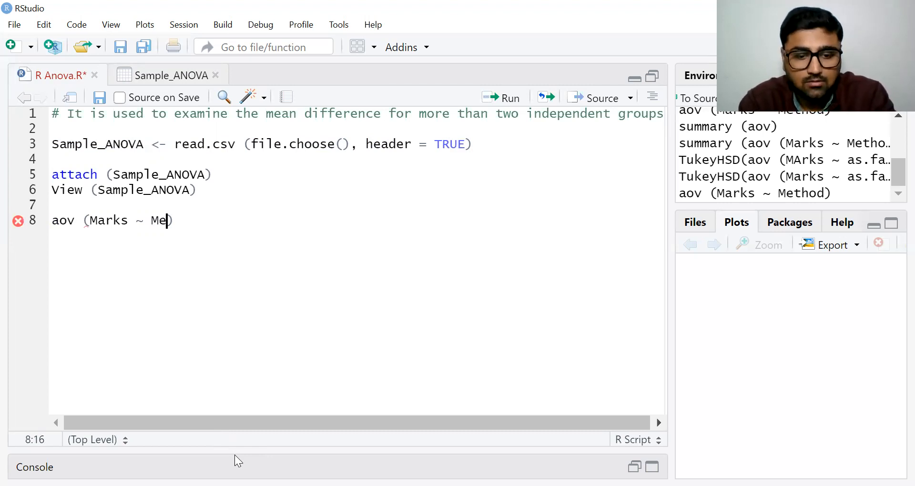
{"action": "type", "text": "od"}
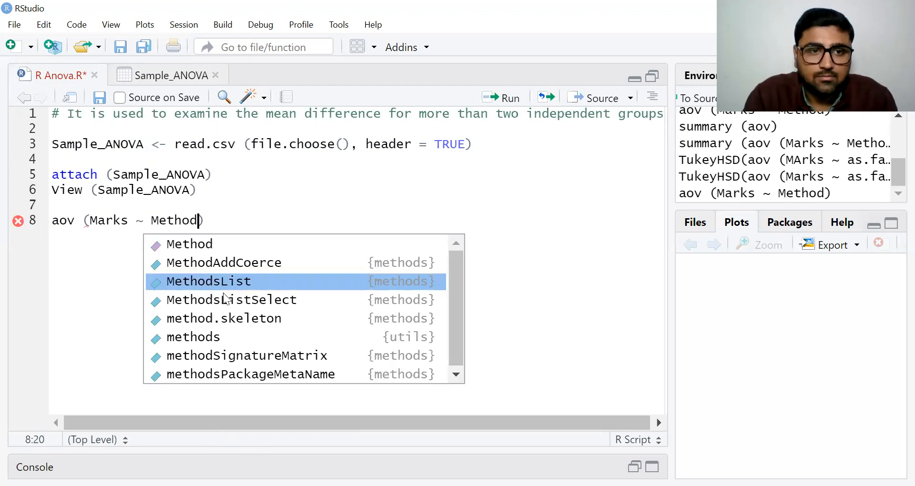
{"action": "left_click", "coordinate": [233, 213]}
{"action": "left_click", "coordinate": [224, 219]}
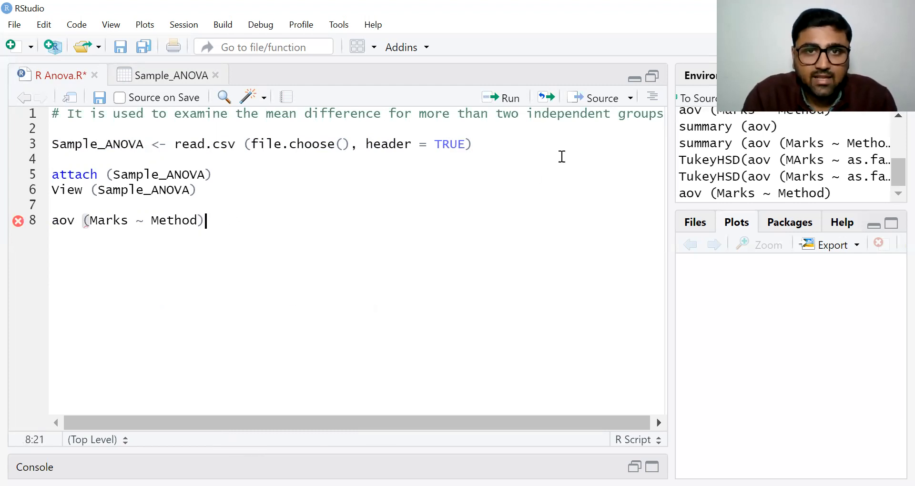
{"action": "left_click", "coordinate": [501, 99]}
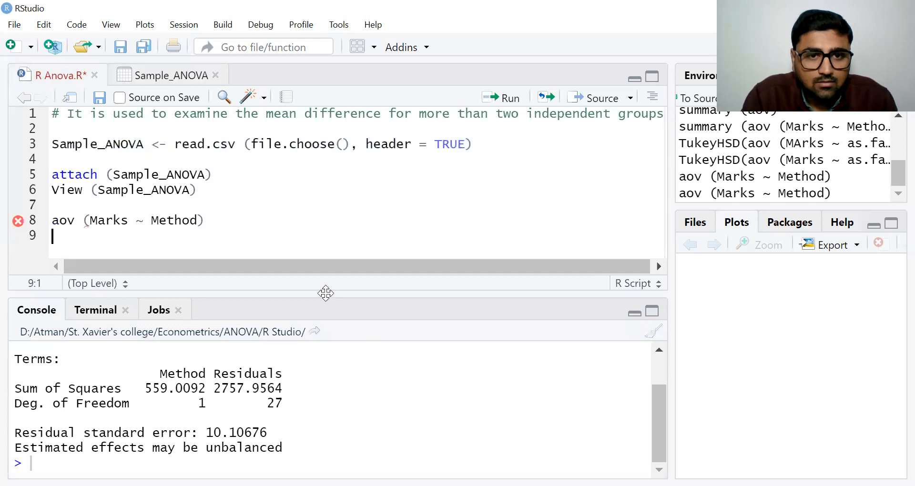
Enlarge the console to read the full aov output, and give the script its space back.
{"action": "left_click_drag", "start_coordinate": [324, 261], "coordinate": [331, 189]}
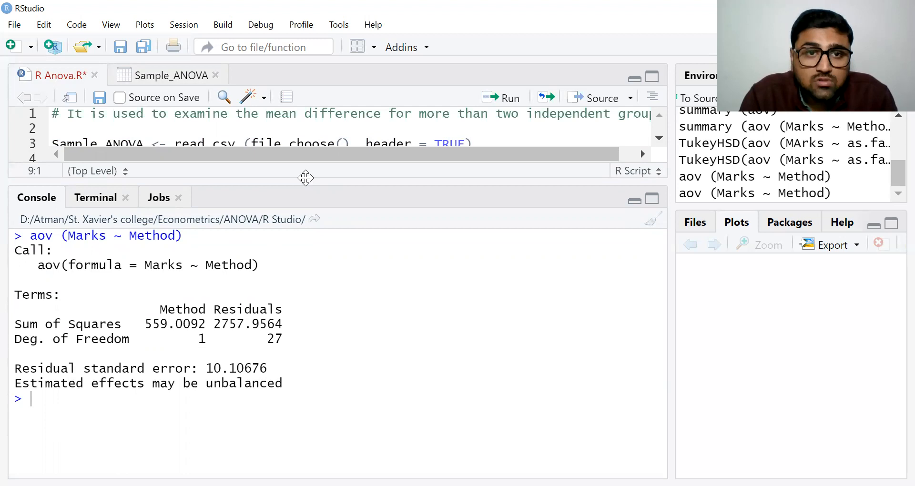
{"action": "left_click_drag", "start_coordinate": [306, 185], "coordinate": [302, 244]}
{"action": "left_click_drag", "start_coordinate": [301, 296], "coordinate": [296, 304]}
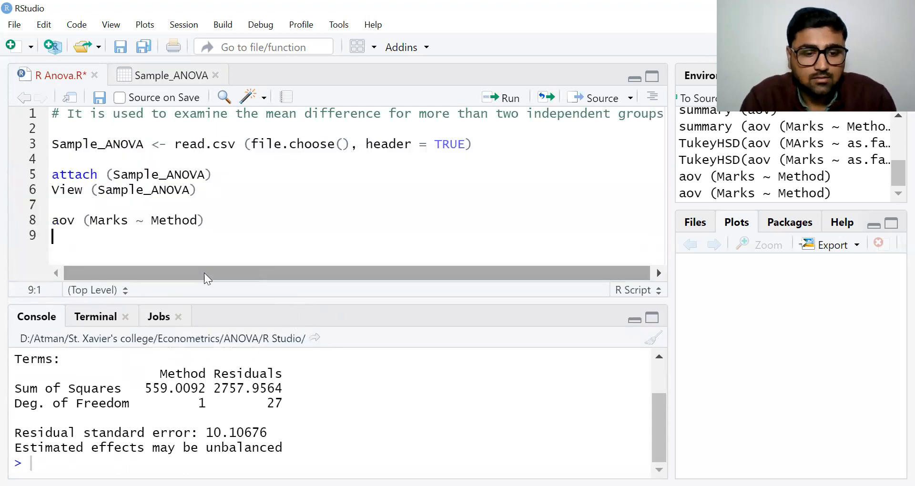
Try to run a summary of aov (Marks ~ Method) from line 9, with the function written as symmary.
{"action": "type", "text": "symma"}
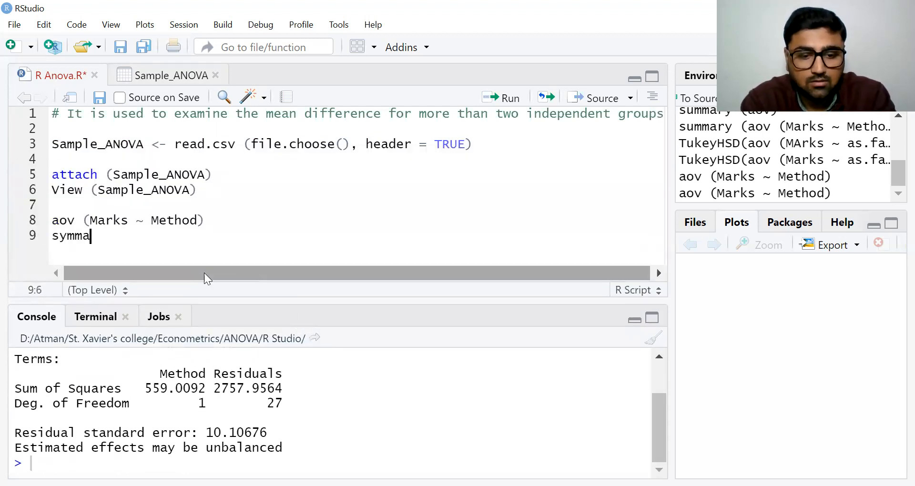
{"action": "type", "text": "ry ("}
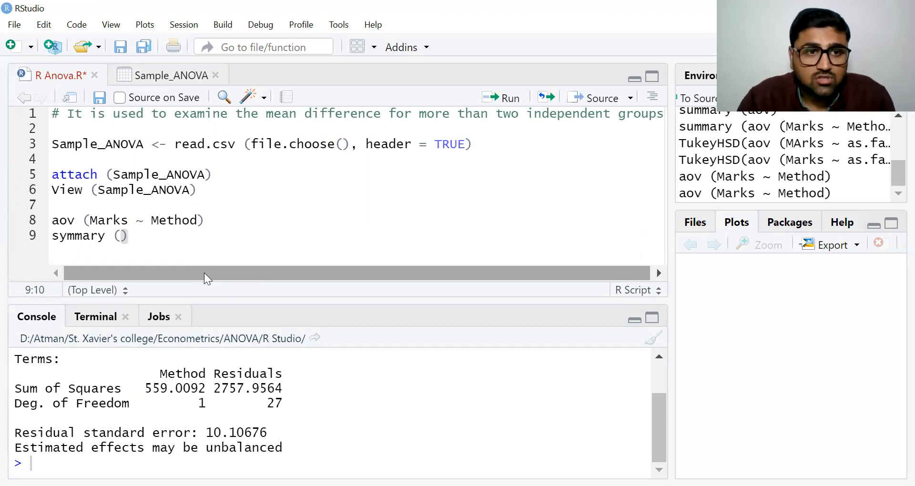
{"action": "type", "text": "aov ("}
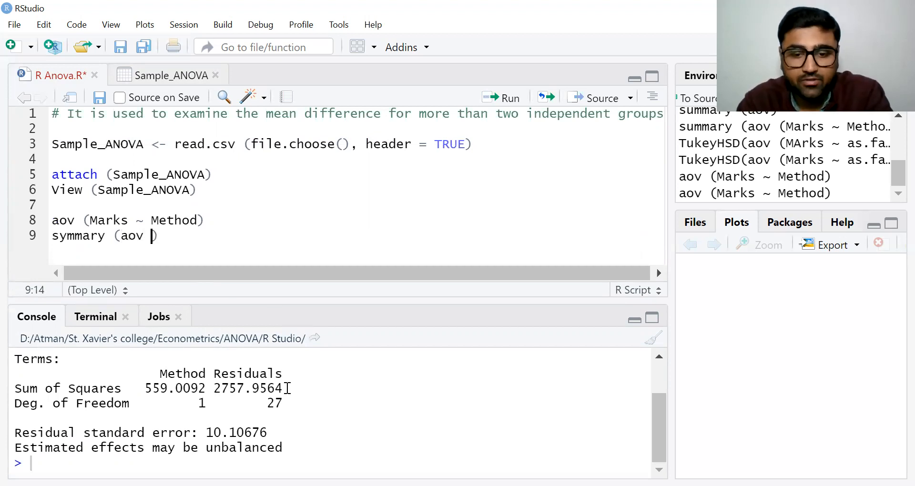
{"action": "type", "text": "Marks"}
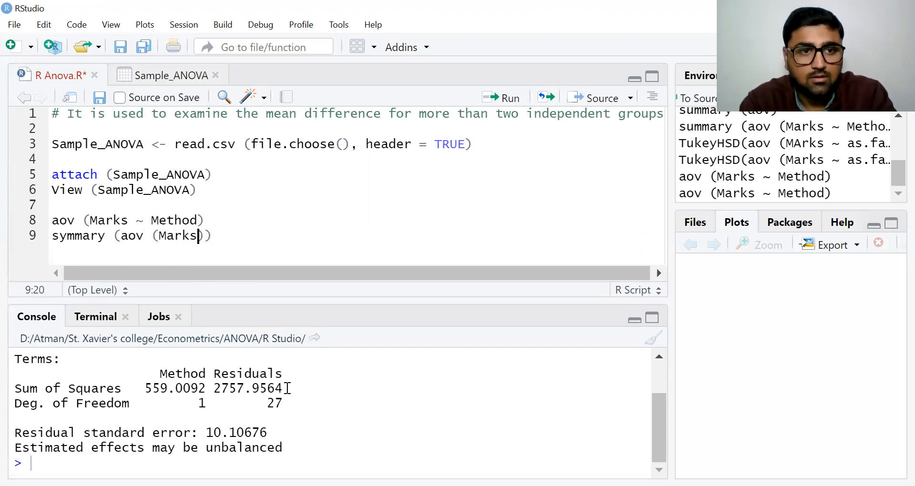
{"action": "type", "text": " ~ "}
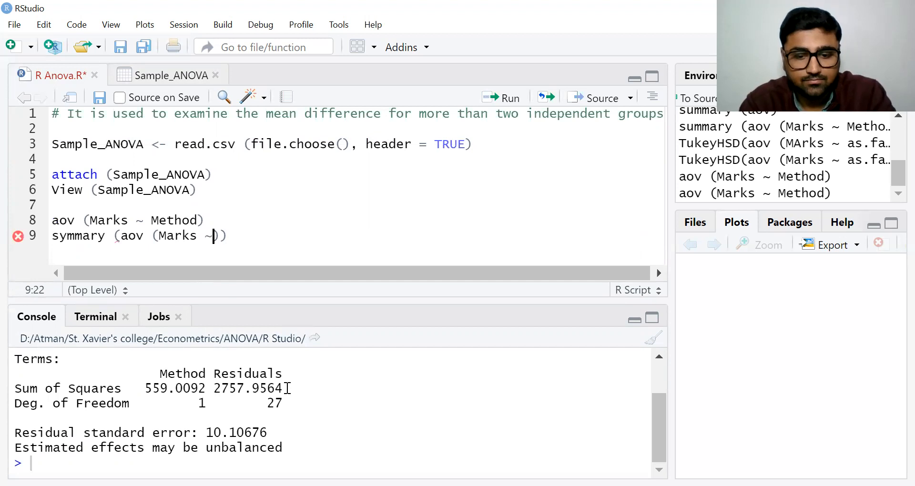
{"action": "type", "text": "Method"}
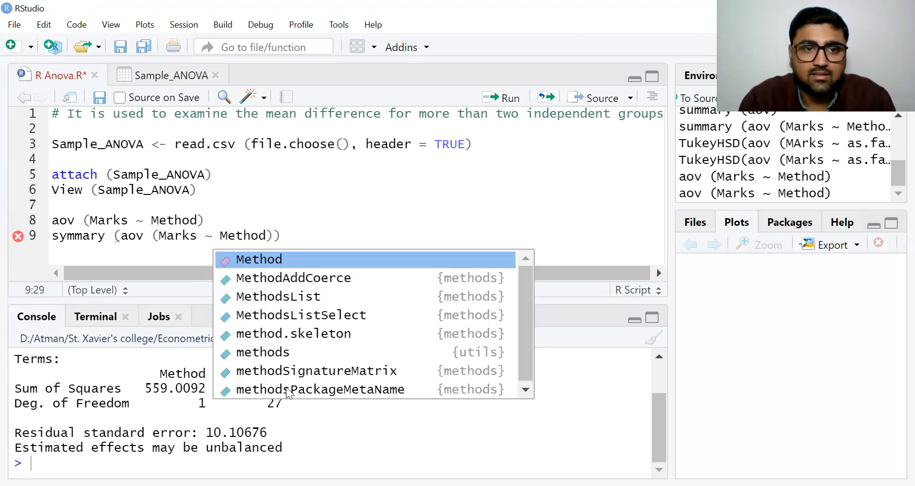
{"action": "left_click", "coordinate": [317, 236]}
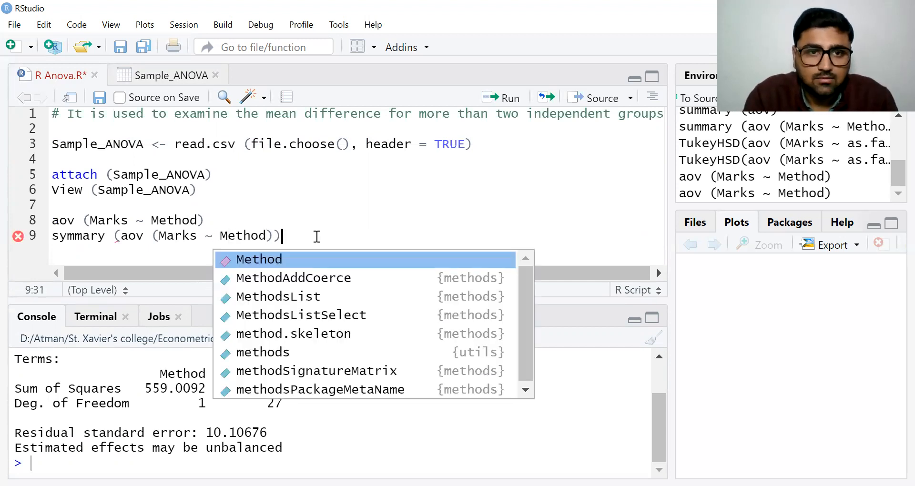
{"action": "left_click", "coordinate": [509, 99]}
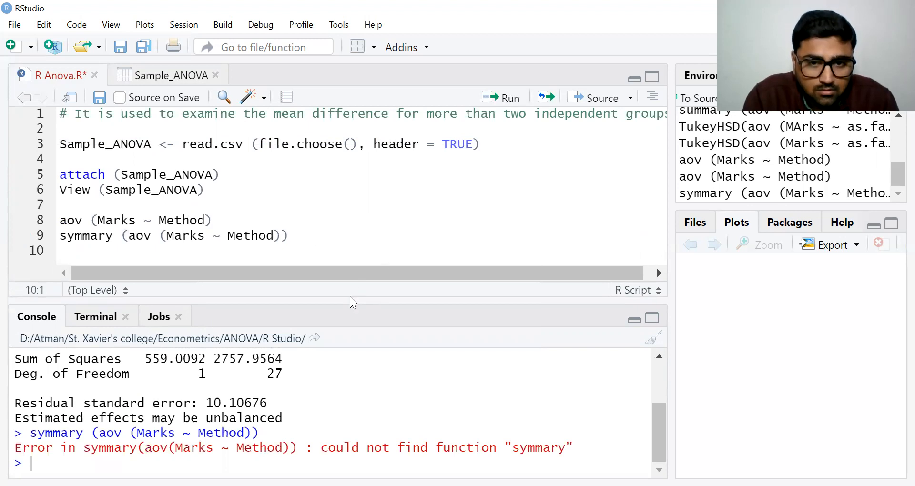
Correct the misspelled function name on line 9 to summary and run the line again.
{"action": "left_click", "coordinate": [75, 236]}
{"action": "key", "text": "BackSpace"}
{"action": "type", "text": "u"}
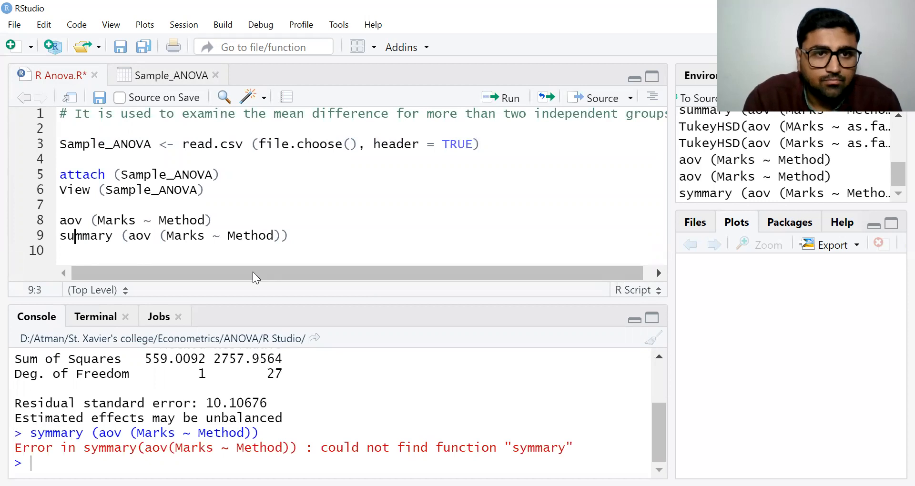
{"action": "left_click", "coordinate": [503, 98]}
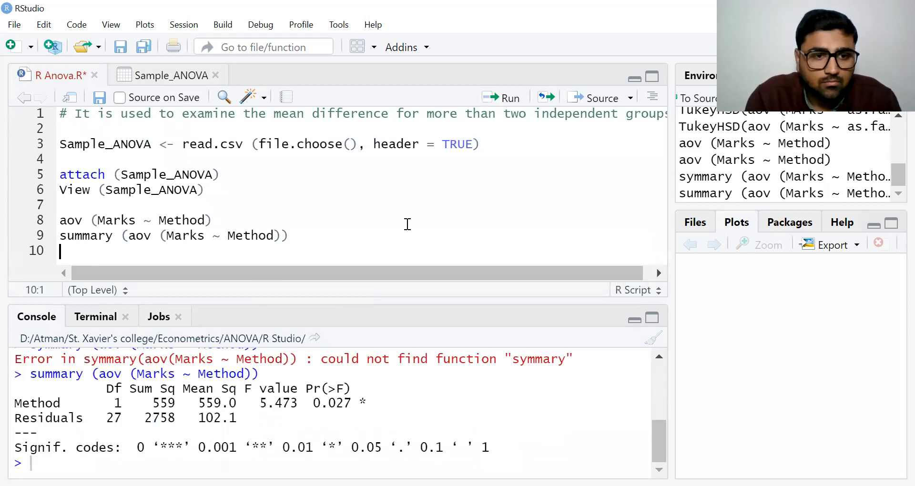
Enlarge the console and highlight the F value and the Pr(>F) value for Method in the summary table.
{"action": "left_click_drag", "start_coordinate": [335, 296], "coordinate": [350, 190]}
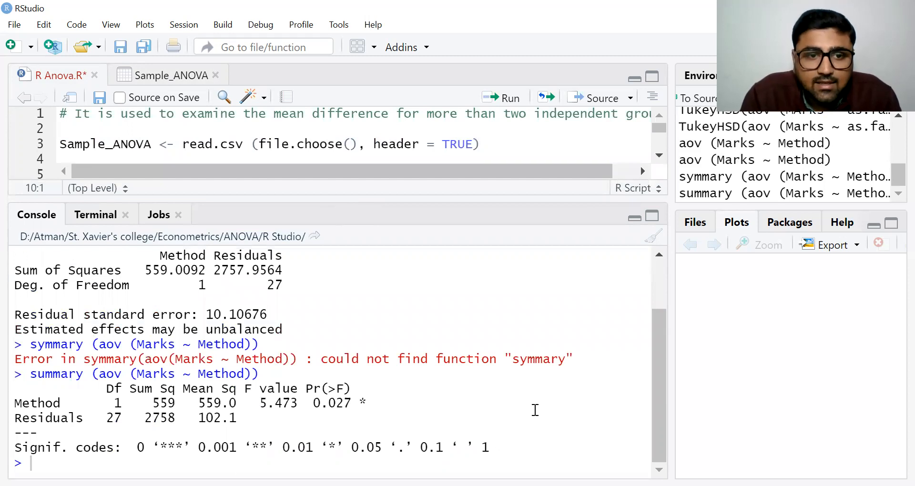
{"action": "left_click_drag", "start_coordinate": [260, 403], "coordinate": [298, 403]}
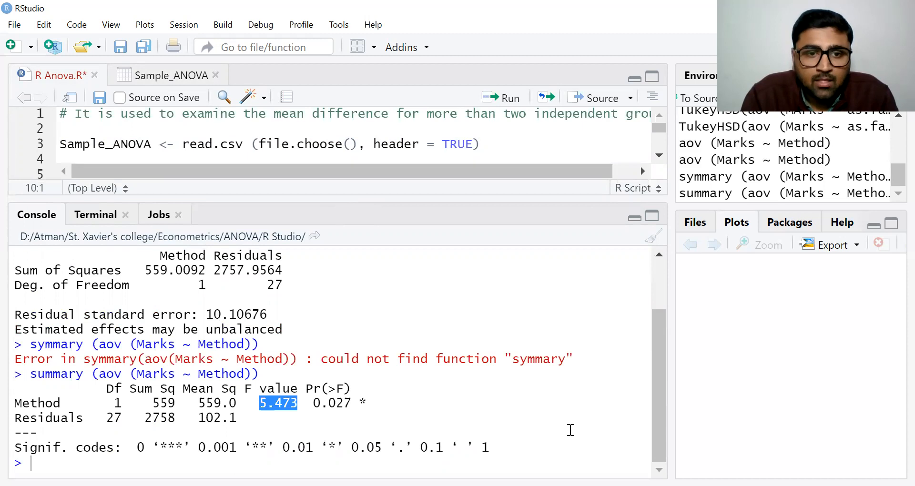
{"action": "left_click_drag", "start_coordinate": [313, 403], "coordinate": [362, 408]}
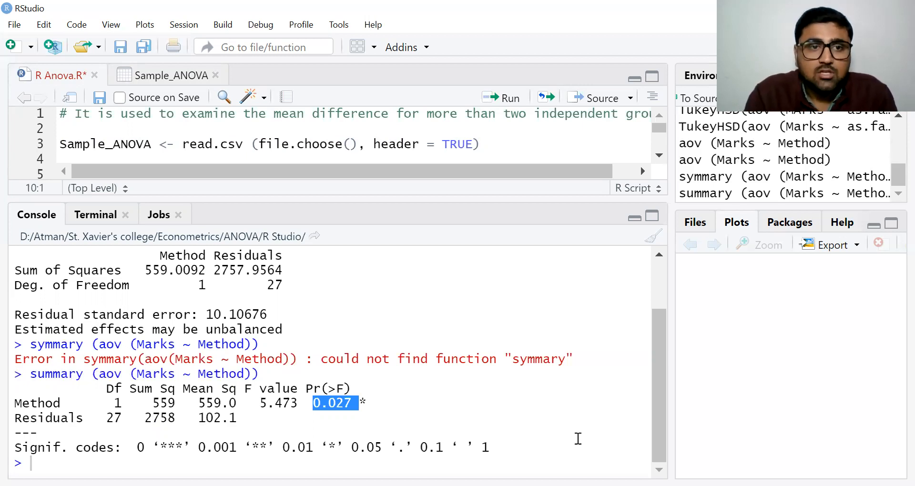
Give the script pane more height than the console and start line 10 with an empty TukeyHSD() call.
{"action": "left_click_drag", "start_coordinate": [360, 199], "coordinate": [335, 358]}
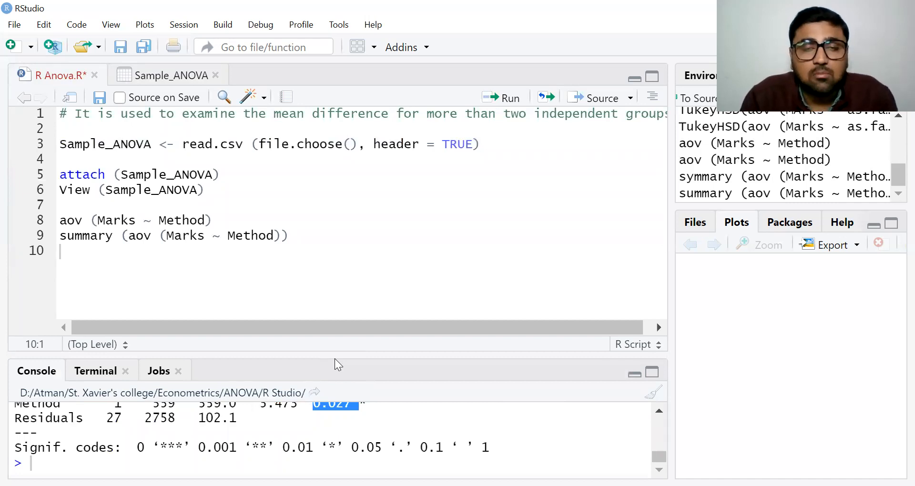
{"action": "type", "text": "Tu"}
{"action": "key", "text": "BackSpace"}
{"action": "key", "text": "BackSpace"}
{"action": "left_click", "coordinate": [69, 251]}
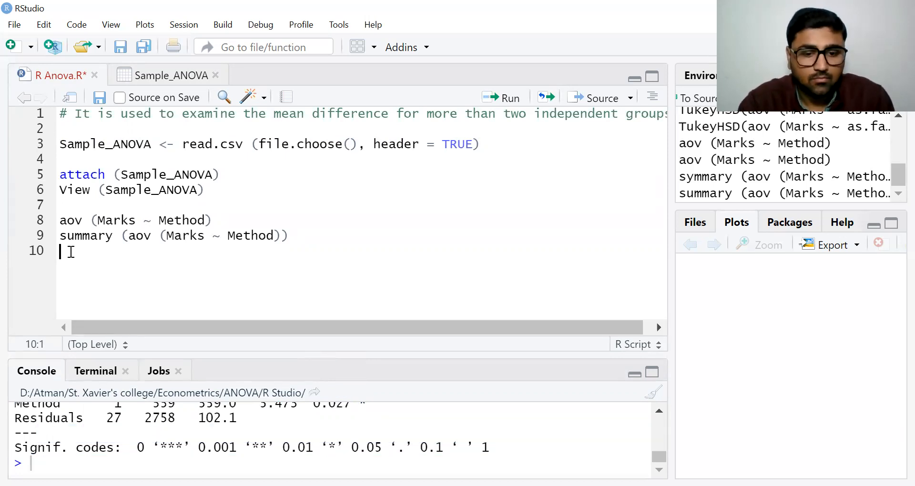
{"action": "type", "text": "Tukey"}
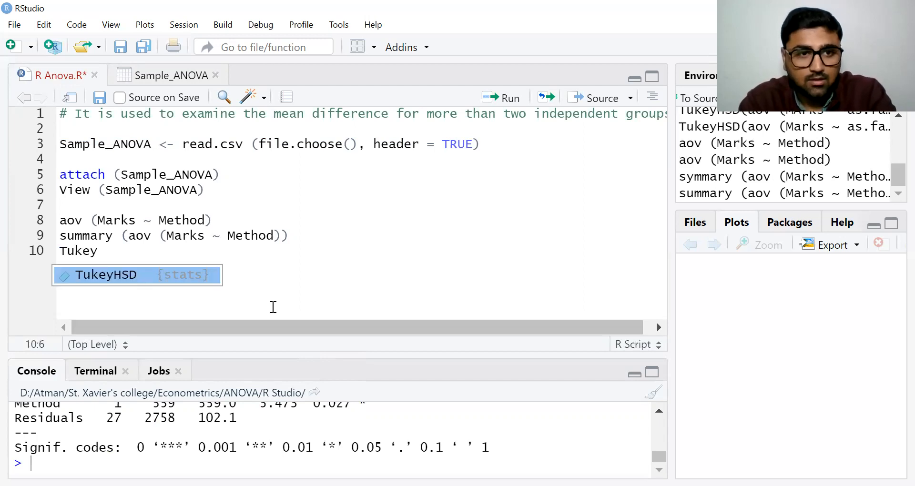
{"action": "key", "text": "Tab"}
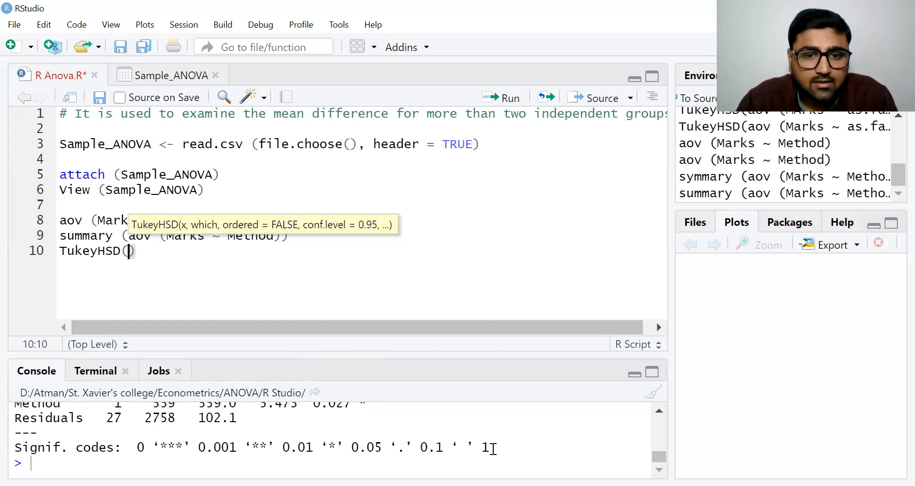
{"action": "left_click", "coordinate": [269, 466]}
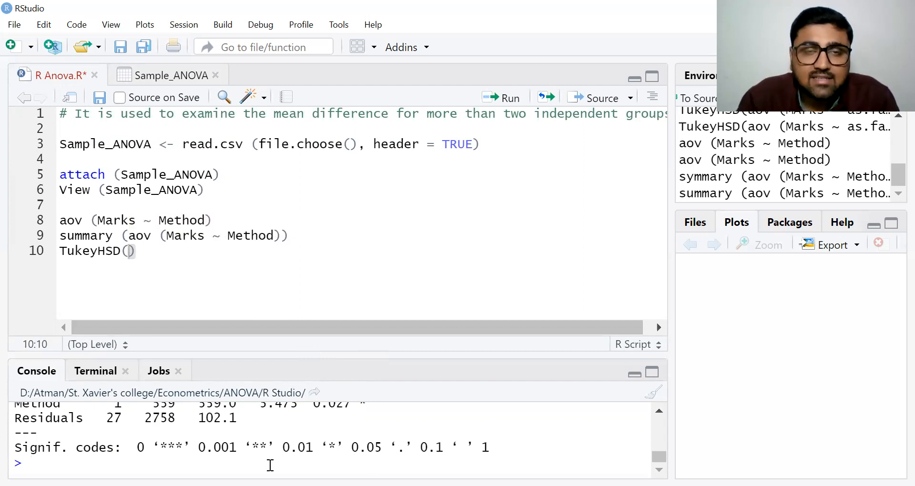
{"action": "left_click", "coordinate": [170, 269]}
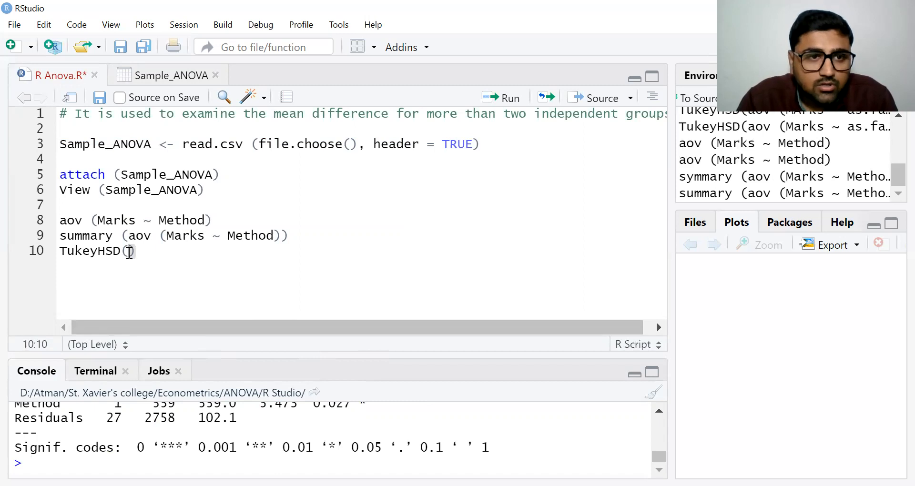
Fill the TukeyHSD call on line 10 with aov (Marks ~ as.factor (Method)) and run the line.
{"action": "type", "text": "a"}
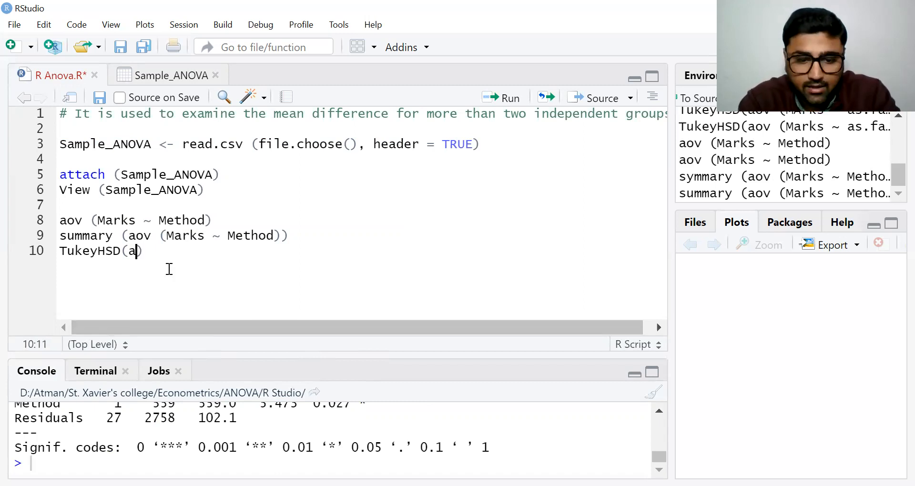
{"action": "type", "text": "ov (Marks"}
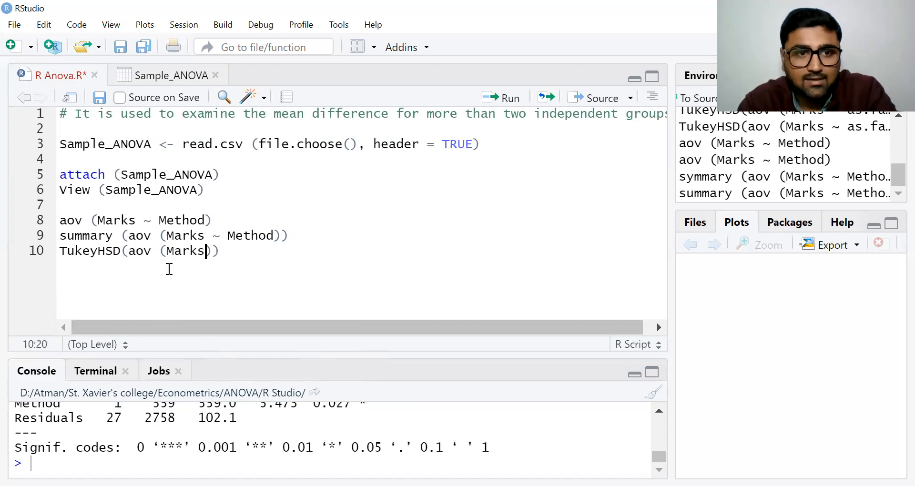
{"action": "type", "text": " ~"}
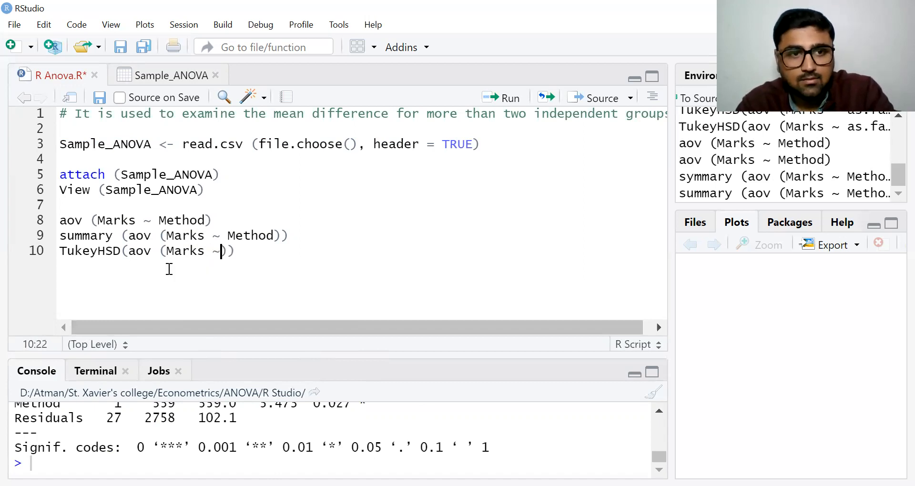
{"action": "type", "text": " as.fact"}
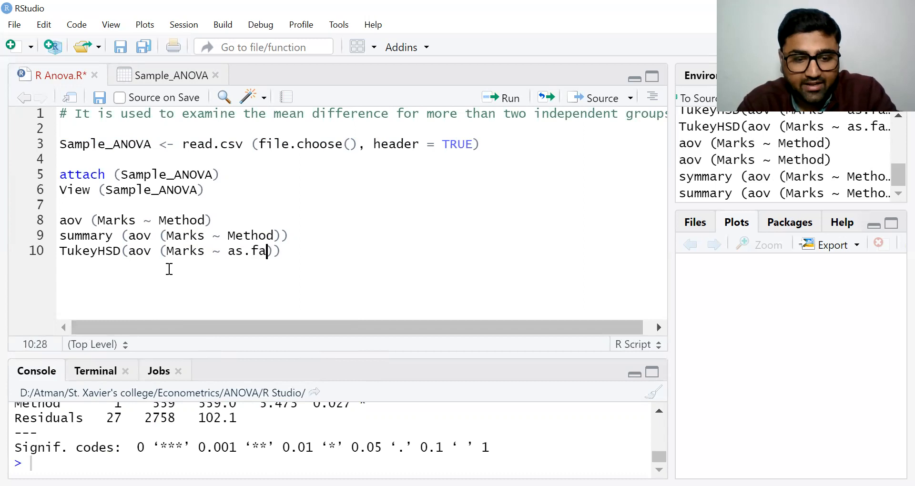
{"action": "type", "text": "or (M"}
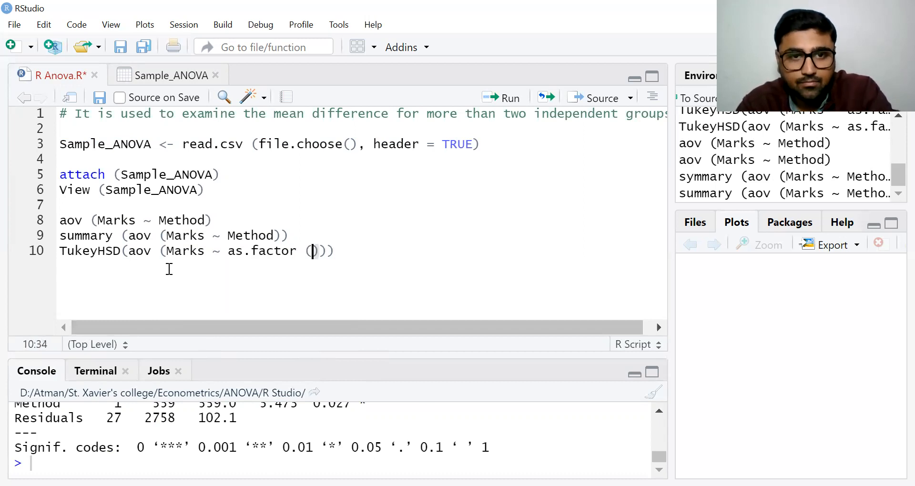
{"action": "type", "text": "etjo"}
{"action": "key", "text": "BackSpace"}
{"action": "key", "text": "BackSpace"}
{"action": "type", "text": "hod"}
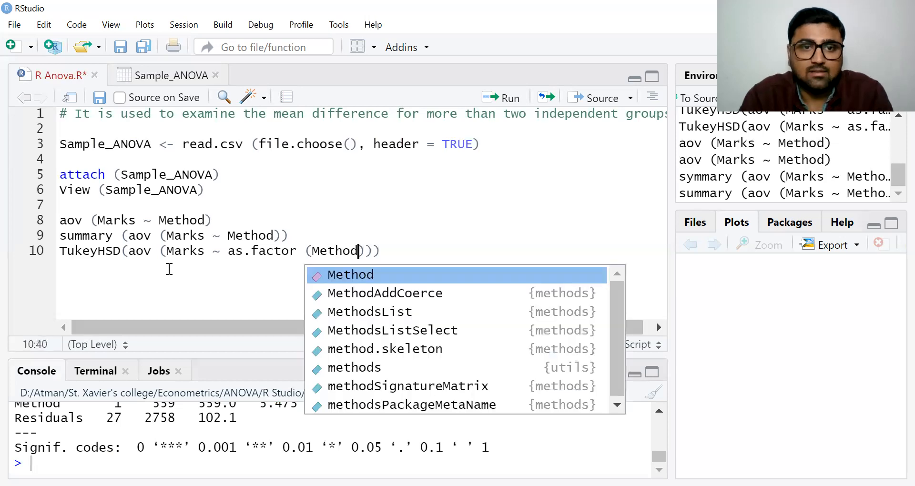
{"action": "left_click", "coordinate": [382, 250]}
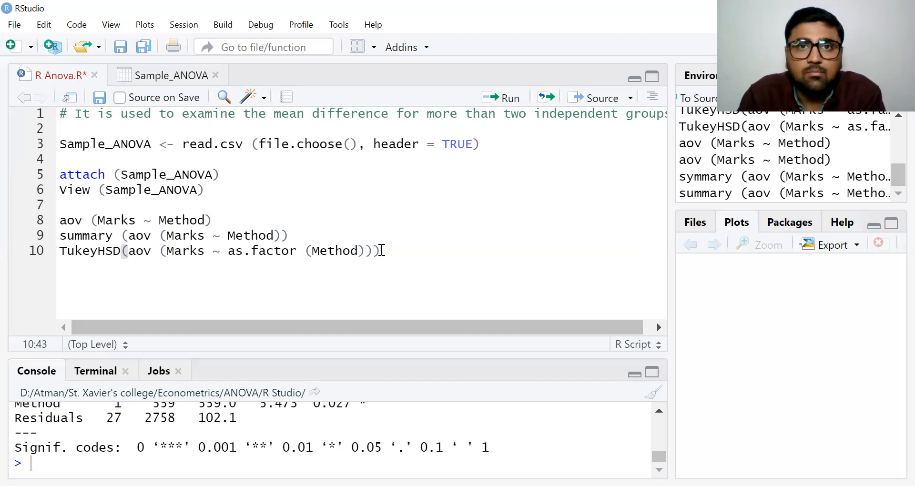
{"action": "left_click", "coordinate": [495, 101]}
Enlarge the console and highlight the Tukey comparison rows together, followed by the pair labels 2-1, 3-1 and 3-2 one by one.
{"action": "left_click_drag", "start_coordinate": [322, 357], "coordinate": [330, 232]}
{"action": "left_click_drag", "start_coordinate": [16, 402], "coordinate": [364, 435]}
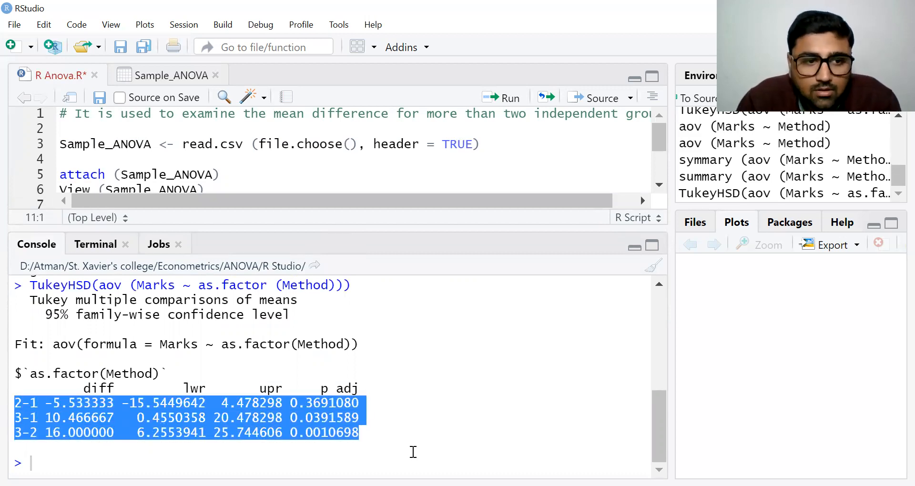
{"action": "left_click", "coordinate": [413, 450]}
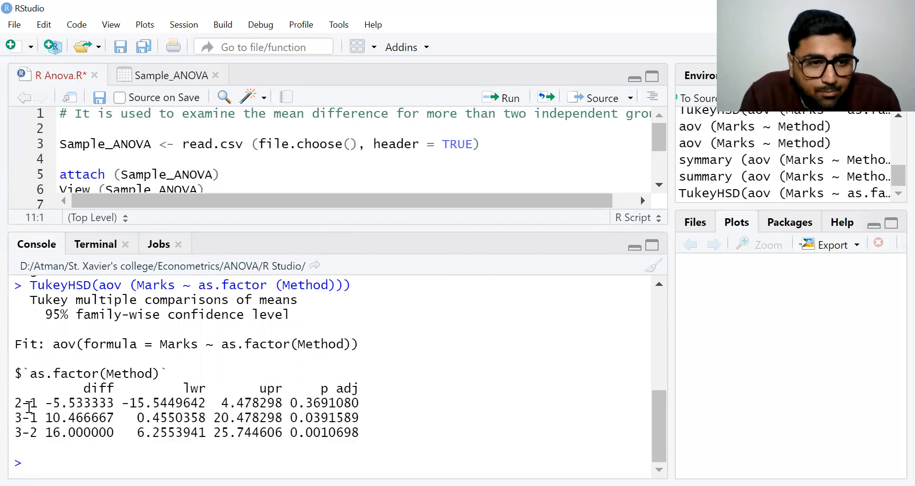
{"action": "left_click_drag", "start_coordinate": [16, 403], "coordinate": [35, 403]}
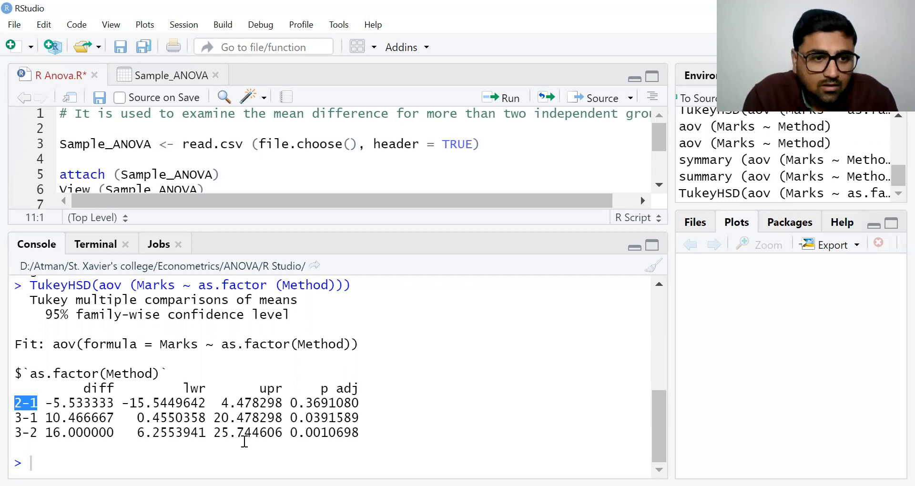
{"action": "left_click_drag", "start_coordinate": [16, 418], "coordinate": [38, 419]}
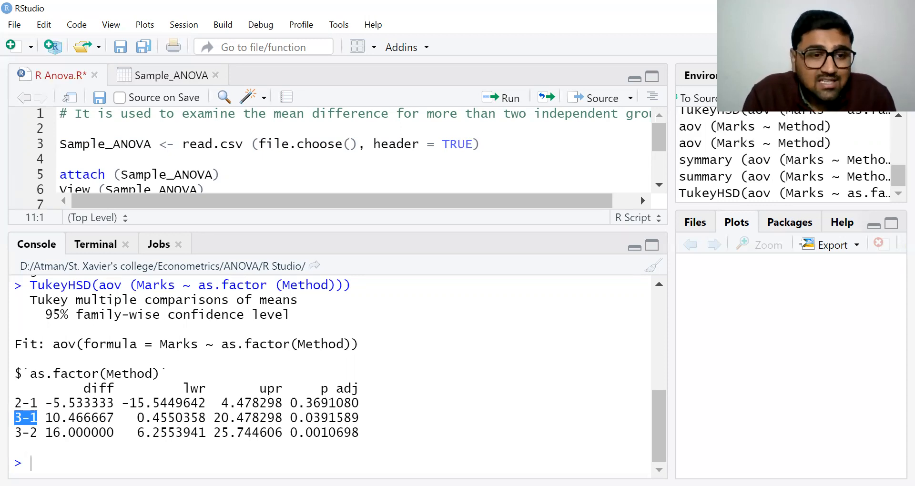
{"action": "left_click_drag", "start_coordinate": [15, 433], "coordinate": [37, 433]}
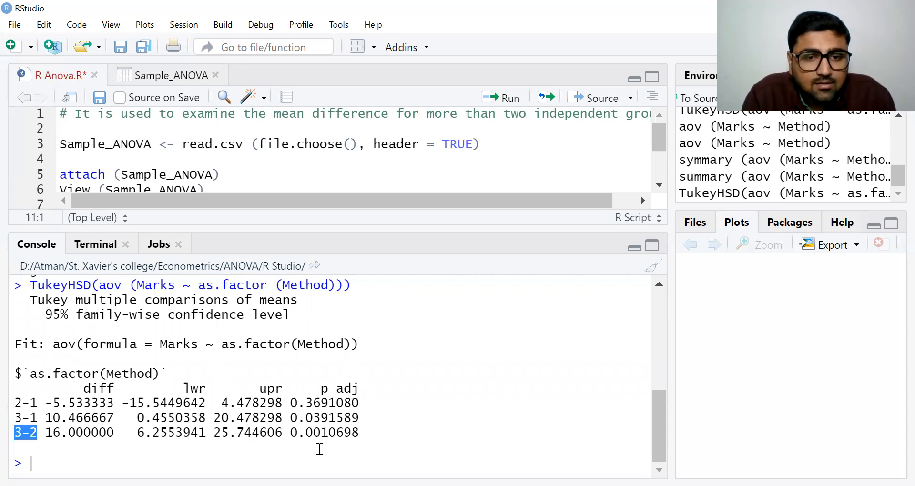